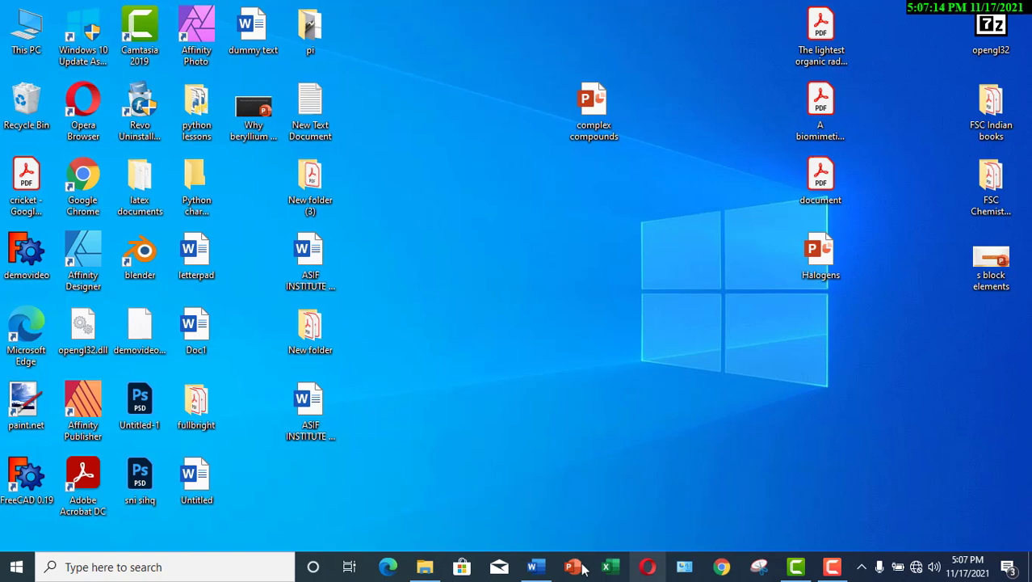
Bring the thesis forward and select 'starch polyvinyl alcohol(PVA)' in section 1.4.
{"action": "mouse_move", "coordinate": [533, 566]}
{"action": "left_click", "coordinate": [535, 511]}
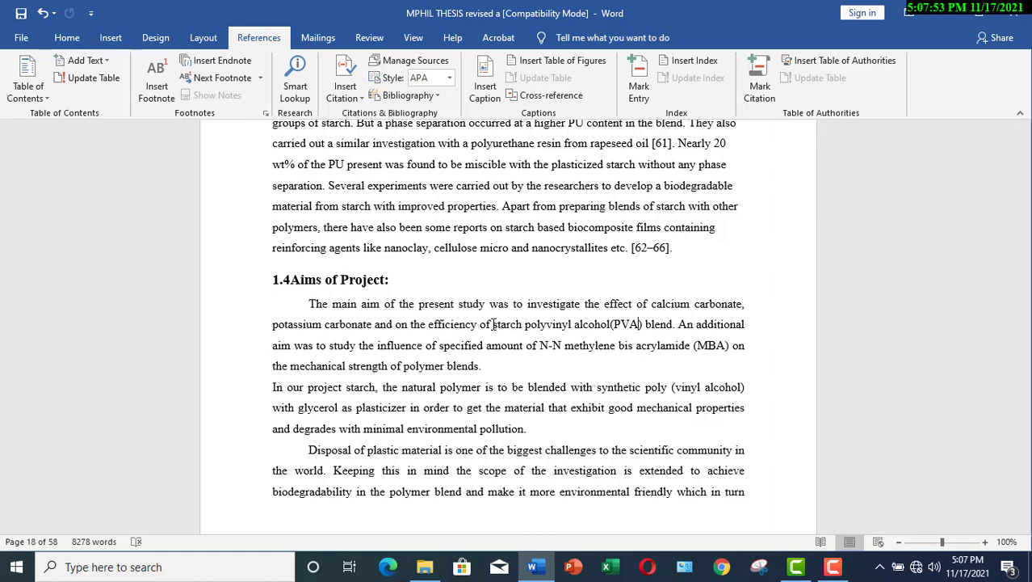
{"action": "left_click_drag", "start_coordinate": [493, 324], "coordinate": [555, 324]}
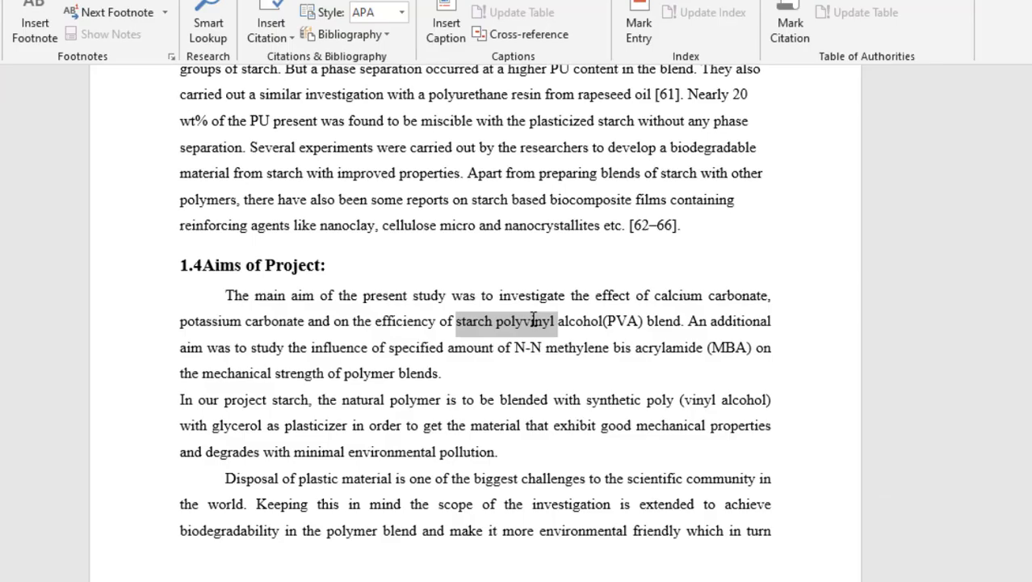
{"action": "mouse_move", "coordinate": [533, 321]}
{"action": "left_mouse_down"}
{"action": "mouse_move", "coordinate": [642, 309]}
{"action": "mouse_move", "coordinate": [644, 327]}
{"action": "left_mouse_up"}
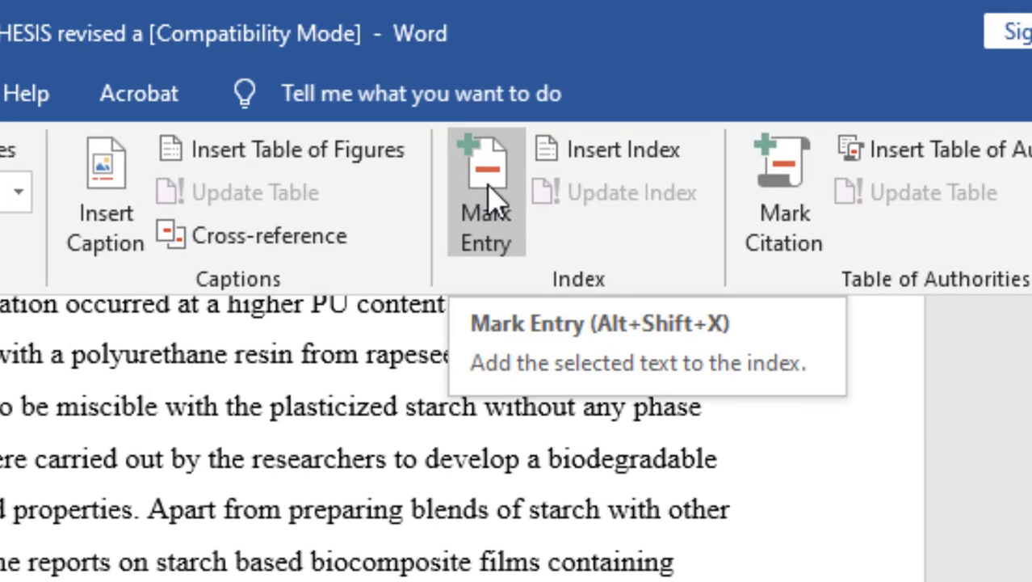
Mark an index entry with main entry 'starch polyvinyl alcohol' and subentry '(PVA)'.
{"action": "left_click", "coordinate": [487, 198]}
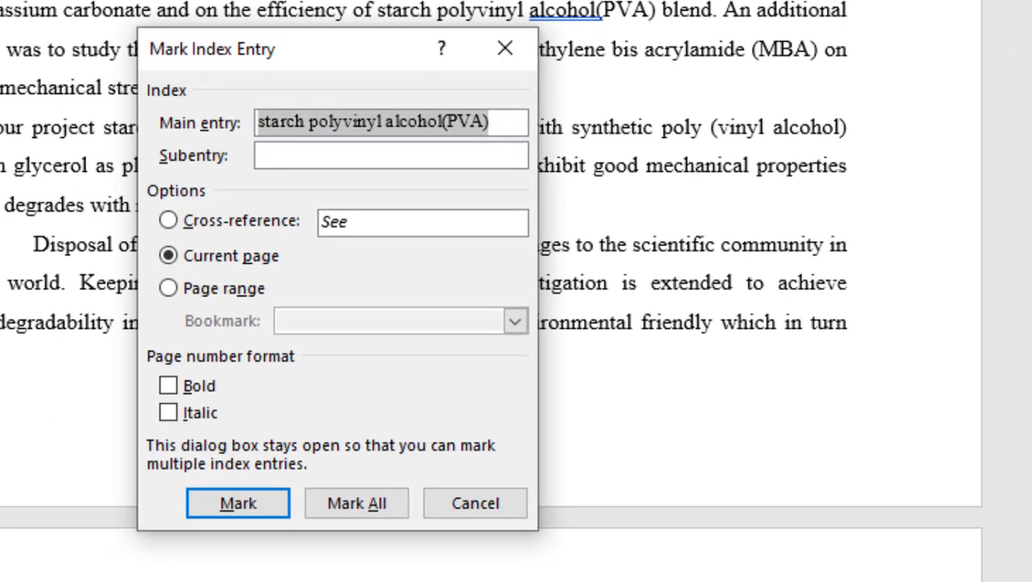
{"action": "left_click", "coordinate": [505, 121]}
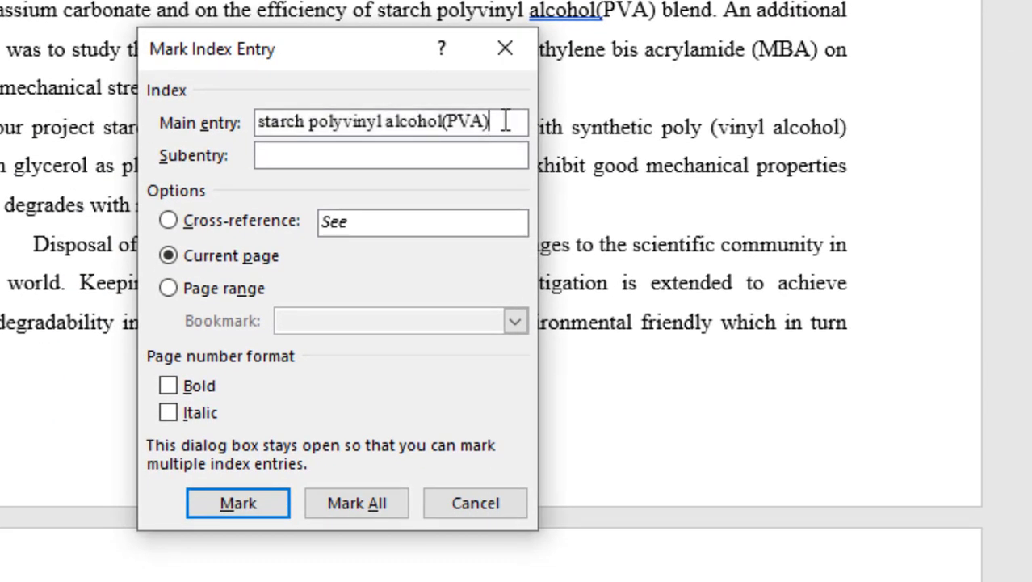
{"action": "left_click_drag", "start_coordinate": [473, 125], "coordinate": [447, 132]}
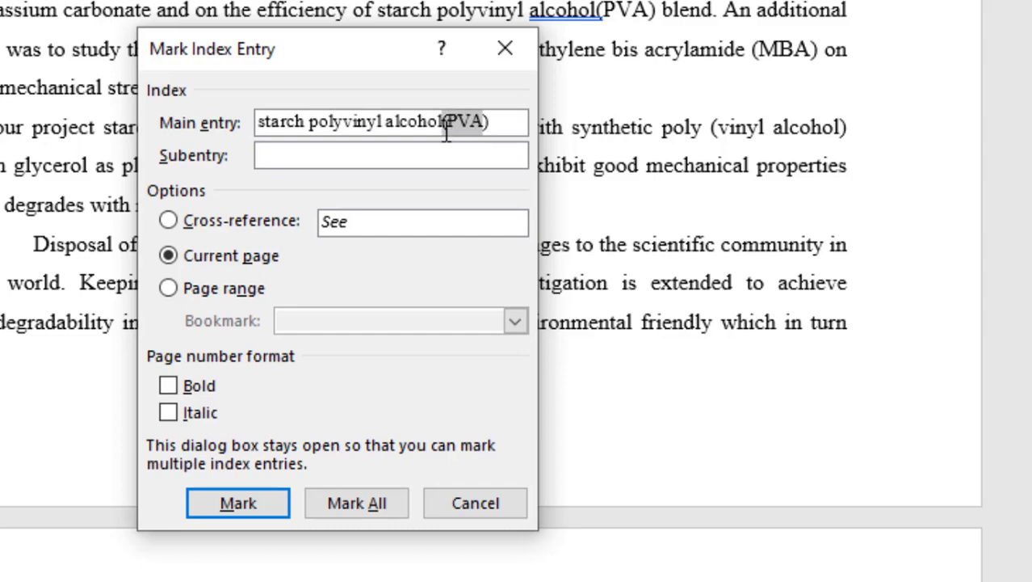
{"action": "key", "text": "BackSpace"}
{"action": "left_click", "coordinate": [346, 156]}
{"action": "type", "text": "(PVA"}
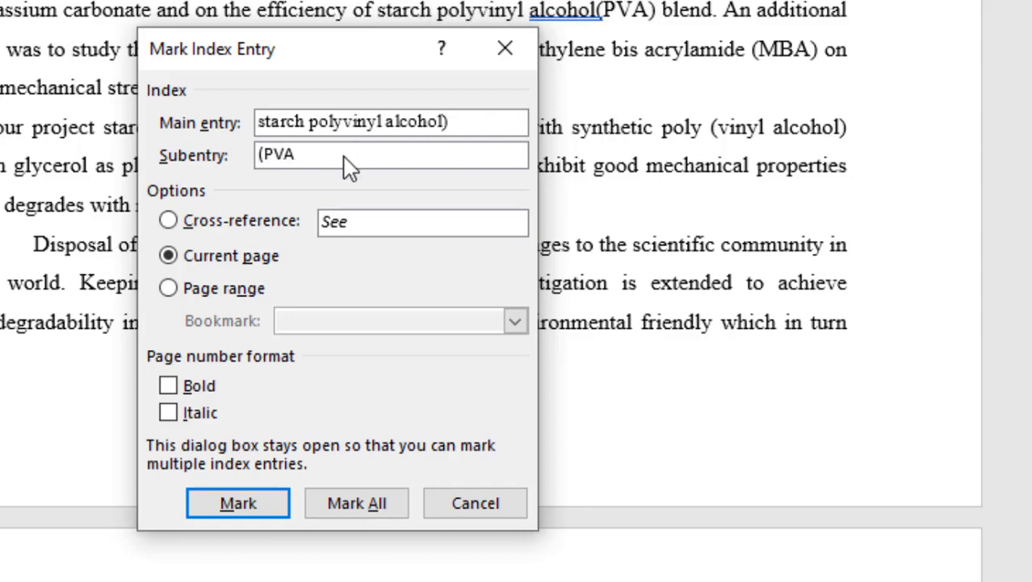
{"action": "type", "text": ")"}
{"action": "left_click", "coordinate": [229, 503]}
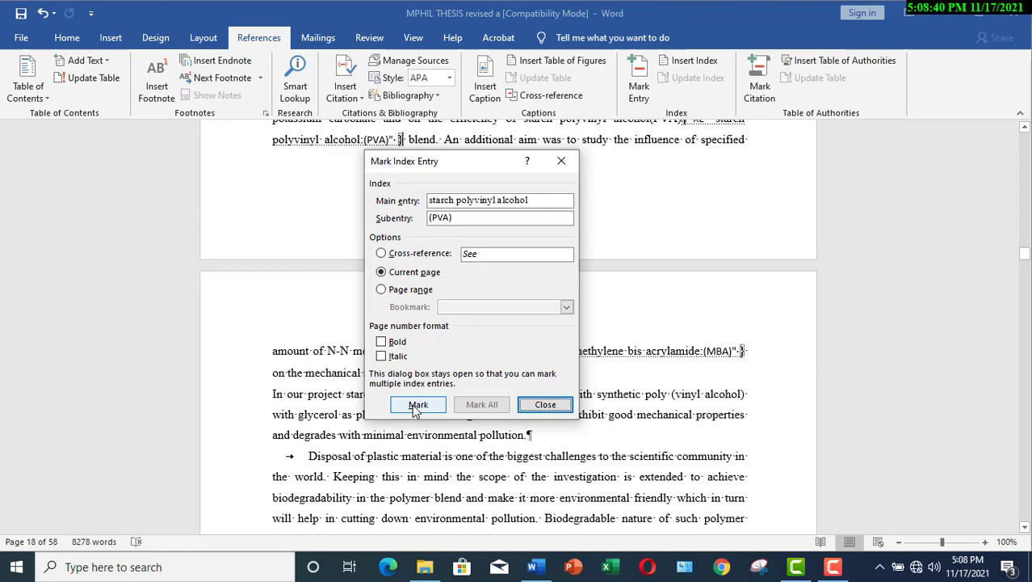
Hide formatting marks and select 'N-N methylene bis acrylamide (MBA)' in the Aims paragraph.
{"action": "left_click", "coordinate": [546, 404]}
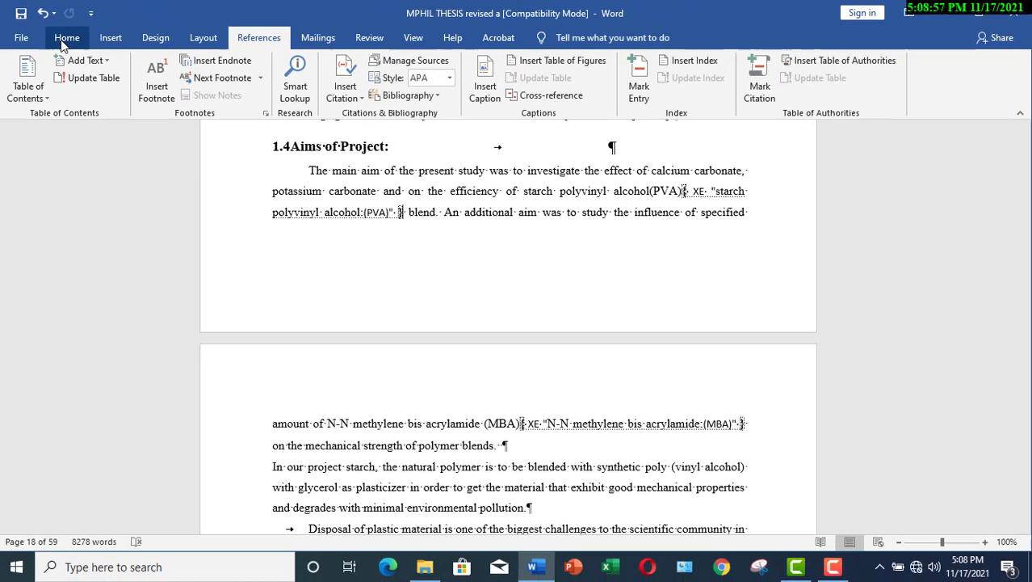
{"action": "left_click", "coordinate": [63, 38]}
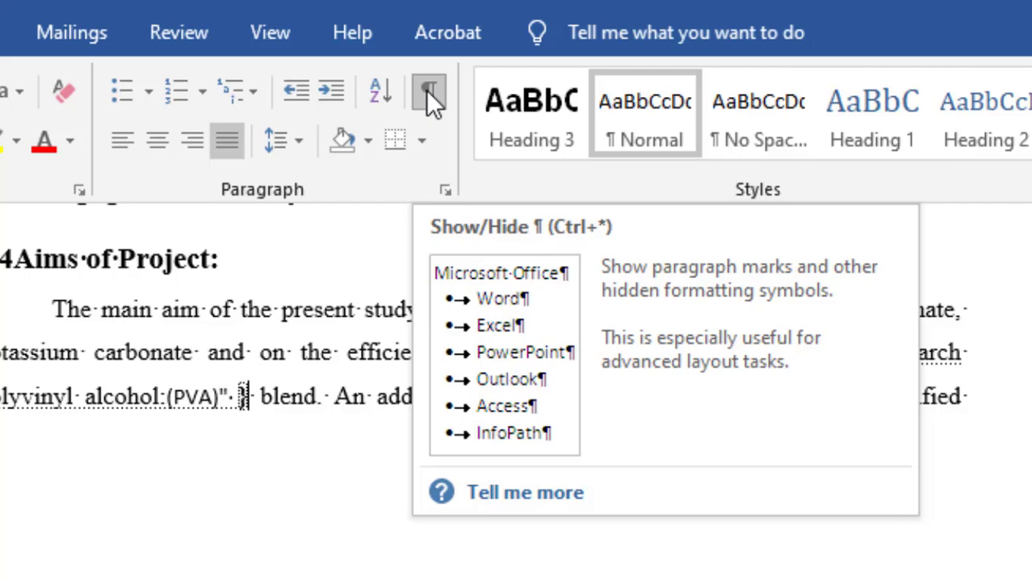
{"action": "left_click", "coordinate": [426, 91]}
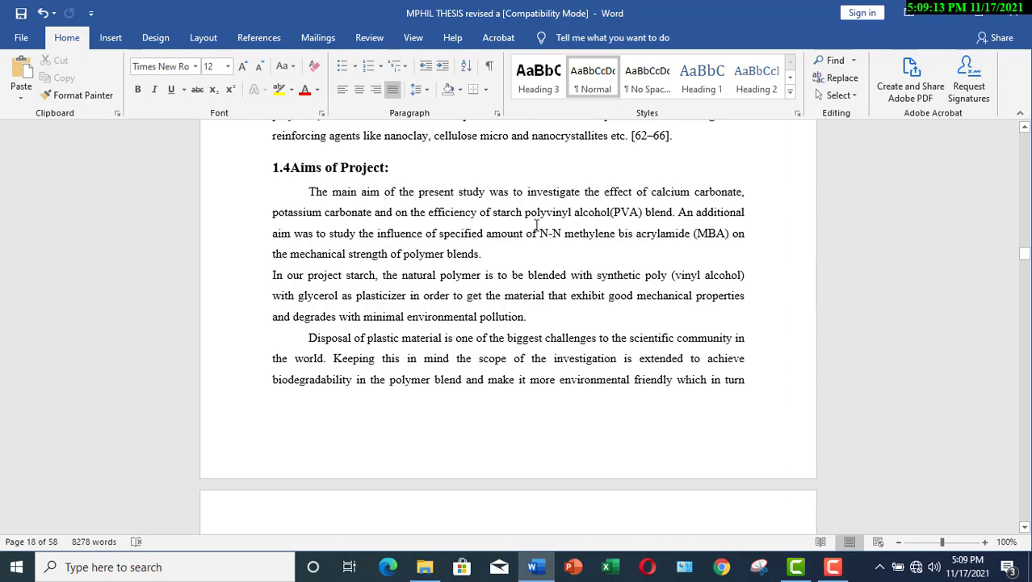
{"action": "left_click_drag", "start_coordinate": [540, 233], "coordinate": [654, 232]}
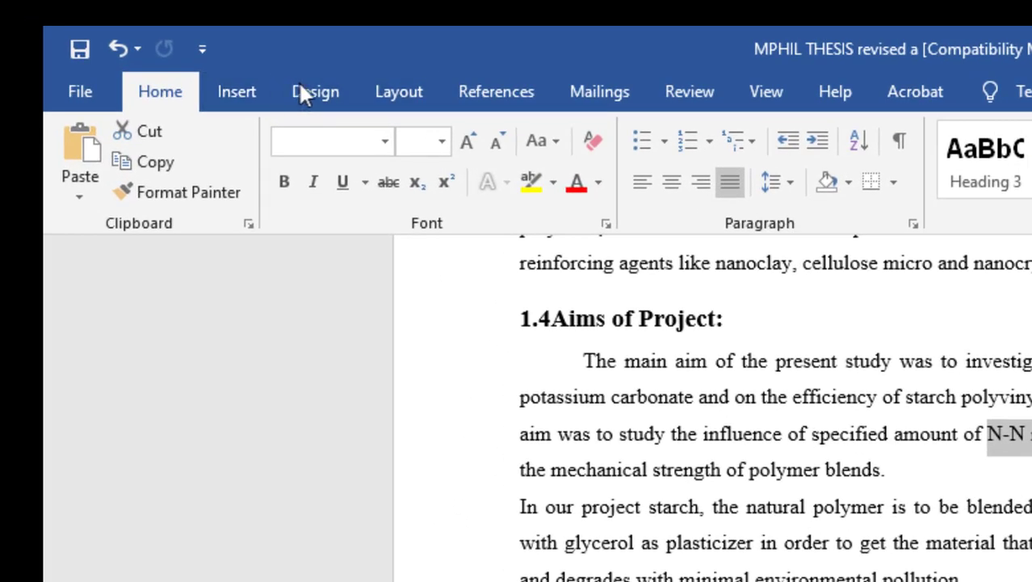
Mark 'N-N methylene bis acrylamide' as an index entry with subentry '(MBA)', then close the dialog.
{"action": "left_click", "coordinate": [477, 91]}
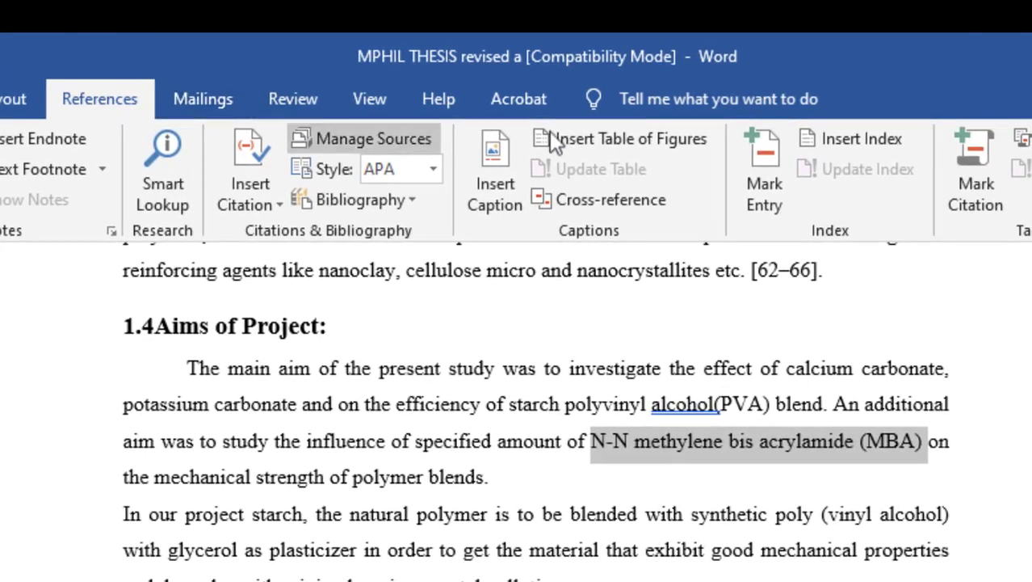
{"action": "left_click", "coordinate": [769, 149]}
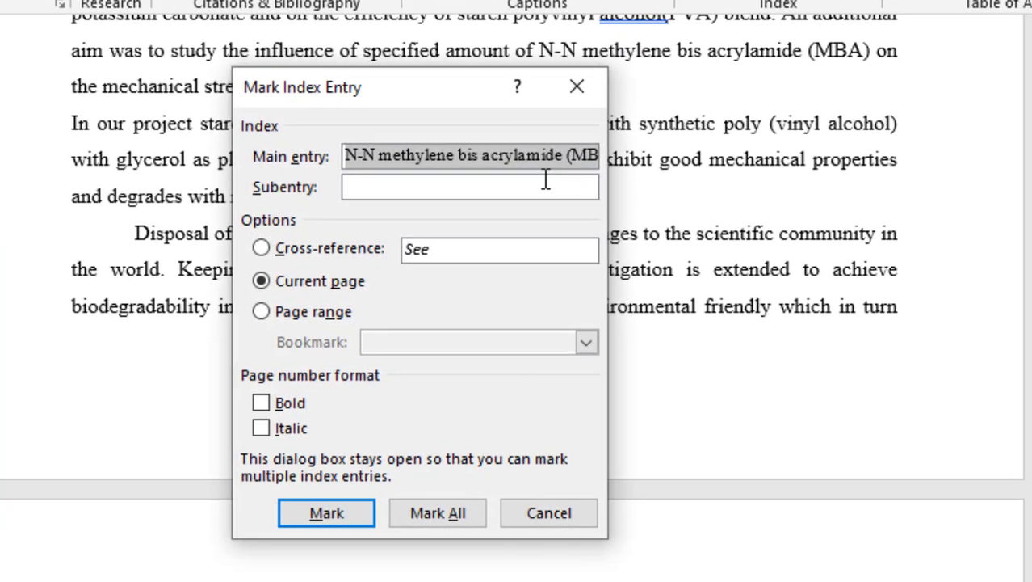
{"action": "key", "text": "ctrl+Left"}
{"action": "key", "text": "shift+Right"}
{"action": "key", "text": "shift+Right"}
{"action": "key", "text": "shift+Right"}
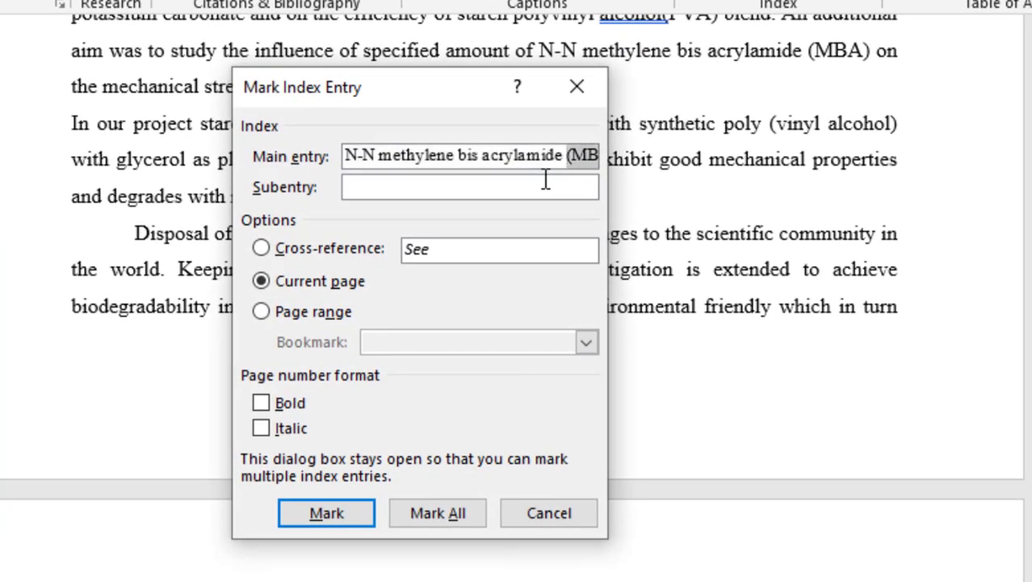
{"action": "key", "text": "Delete"}
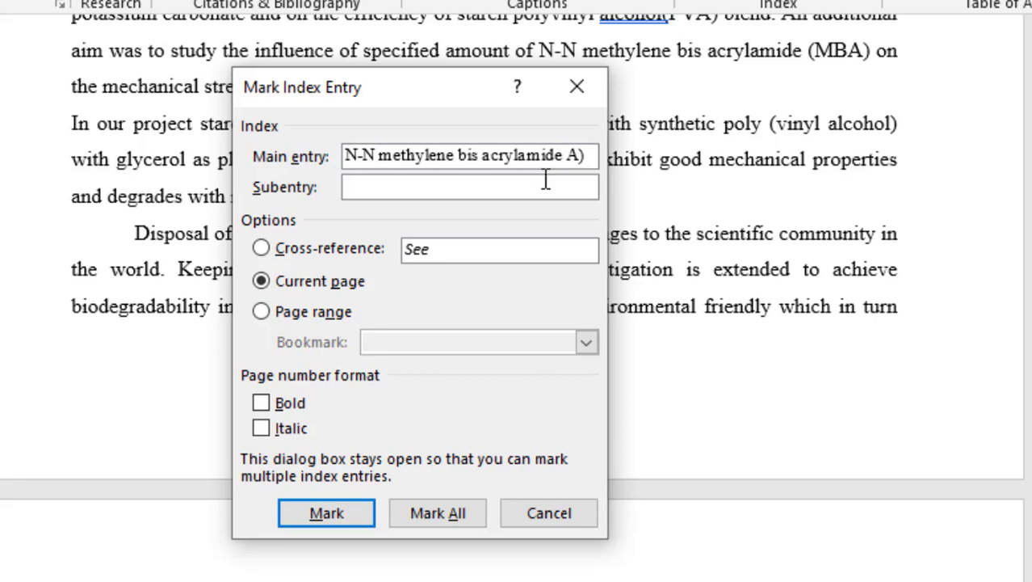
{"action": "type", "text": "(MBA)"}
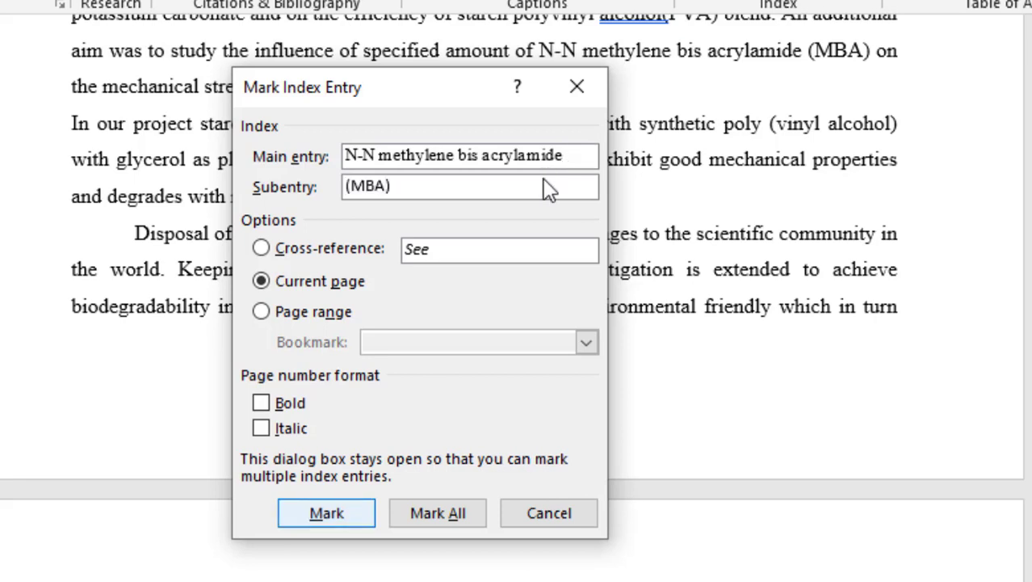
{"action": "left_click", "coordinate": [328, 513]}
{"action": "left_click", "coordinate": [551, 513]}
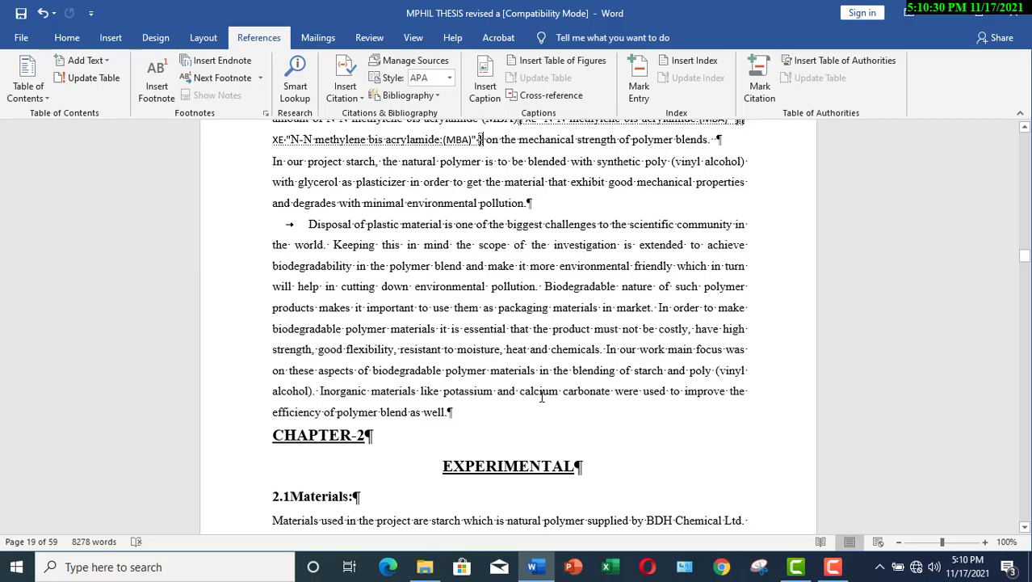
Hide formatting marks and place the cursor on the blank line under the page 7 Acronym heading.
{"action": "scroll", "coordinate": [529, 348], "scroll_direction": "up", "scroll_amount": 10}
{"action": "scroll", "coordinate": [529, 349], "scroll_direction": "up", "scroll_amount": 5}
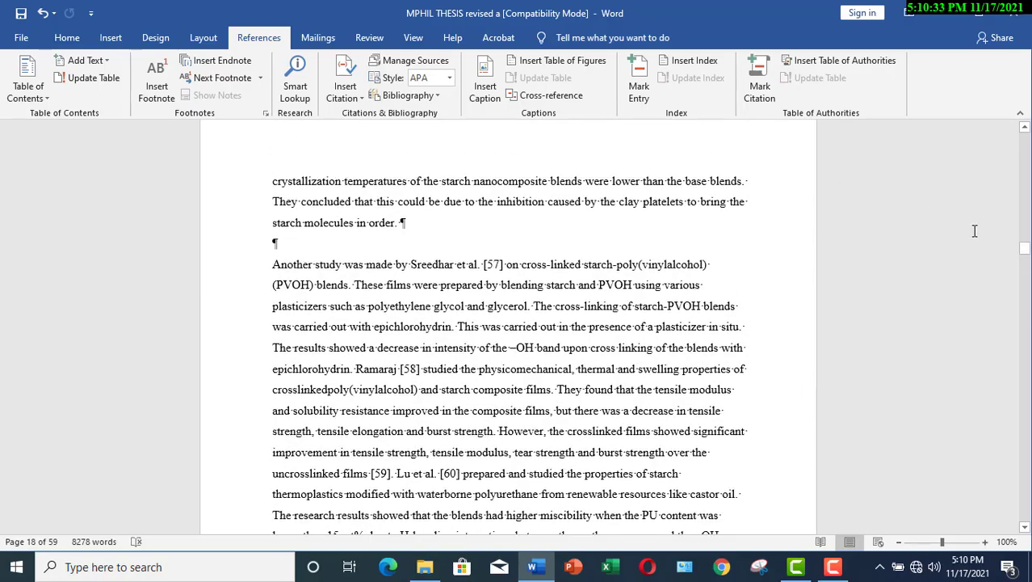
{"action": "left_click", "coordinate": [1026, 248]}
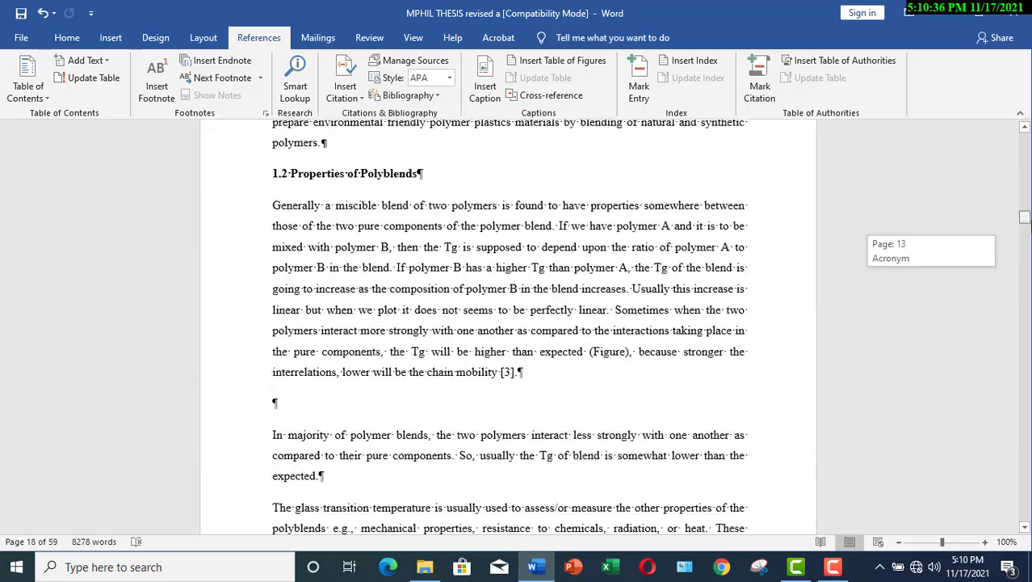
{"action": "left_click_drag", "start_coordinate": [1026, 248], "coordinate": [1026, 203]}
{"action": "scroll", "coordinate": [517, 242], "scroll_direction": "up", "scroll_amount": 10}
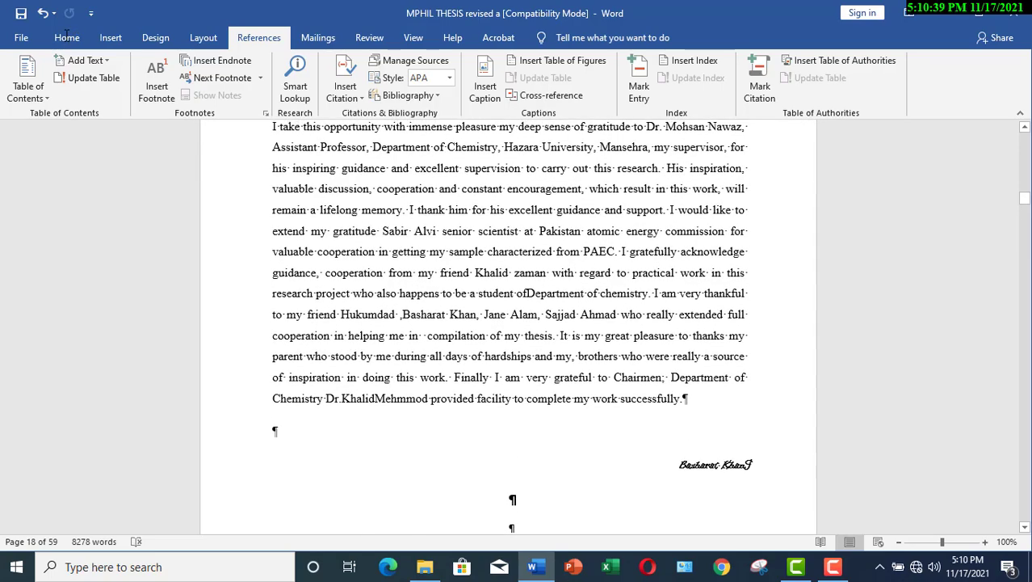
{"action": "left_click", "coordinate": [67, 38]}
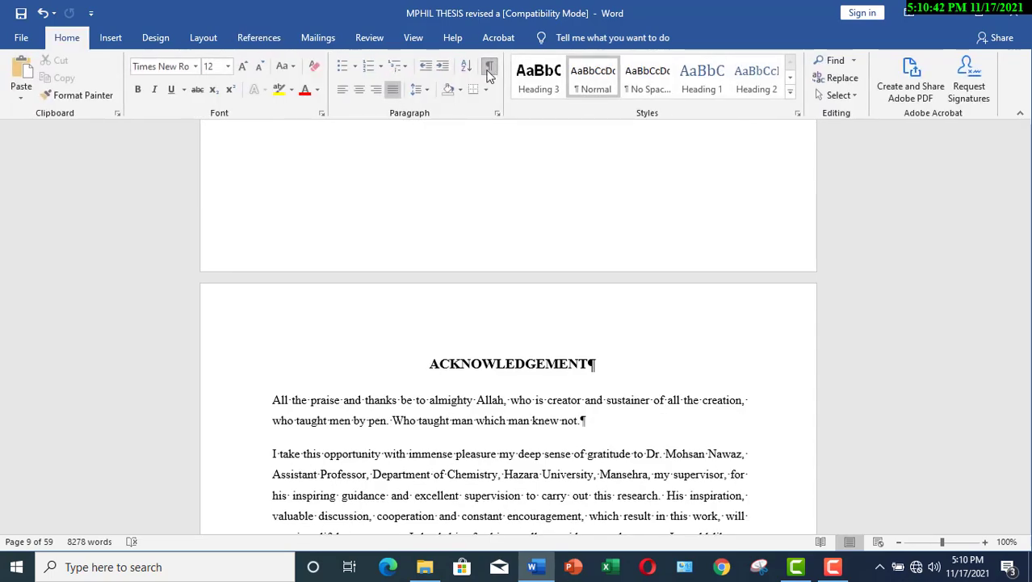
{"action": "left_click", "coordinate": [488, 73]}
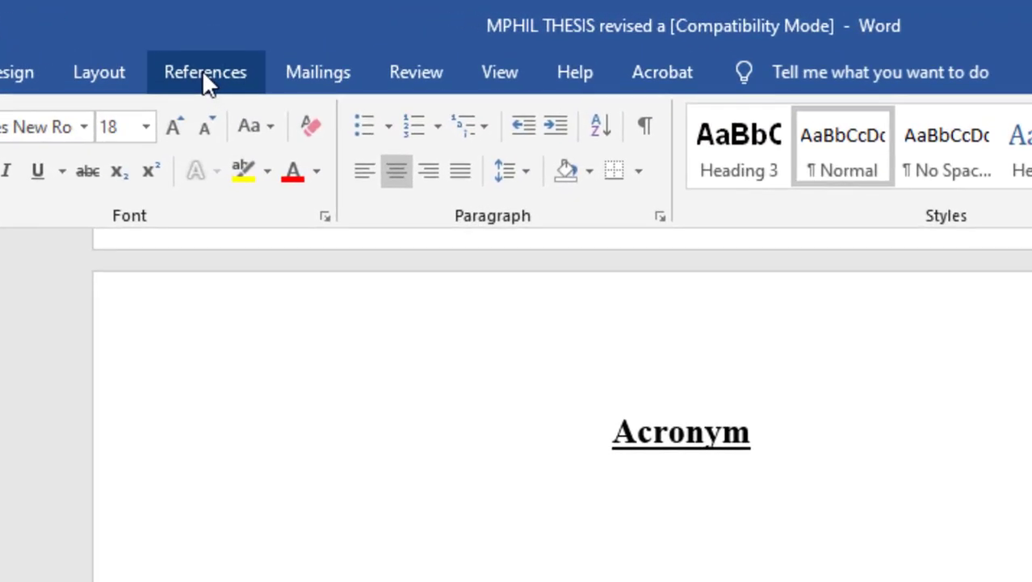
{"action": "left_click", "coordinate": [204, 72]}
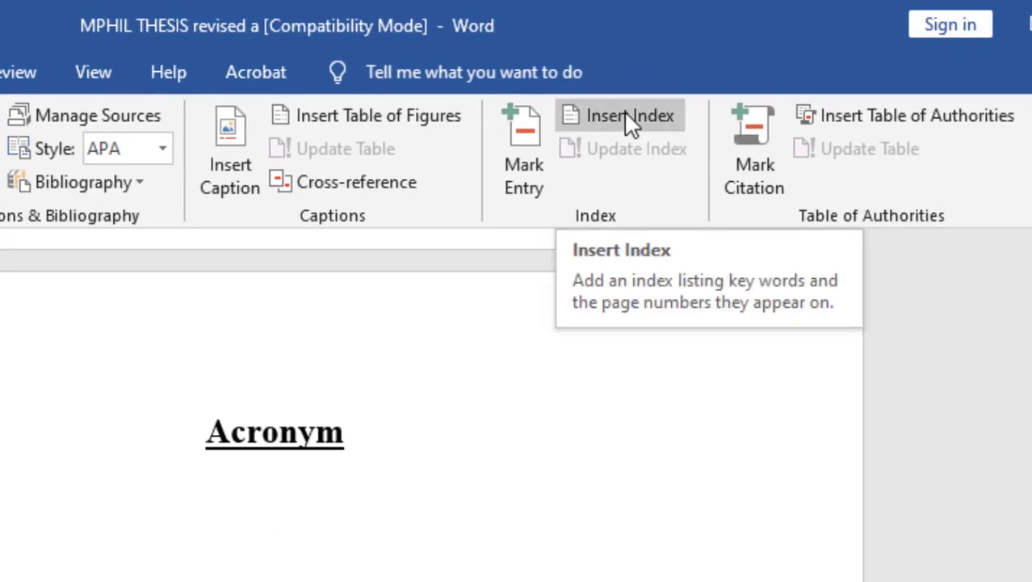
Insert a two-column Classic-format index, trying right-aligned page numbers with a dash leader.
{"action": "left_click", "coordinate": [625, 113]}
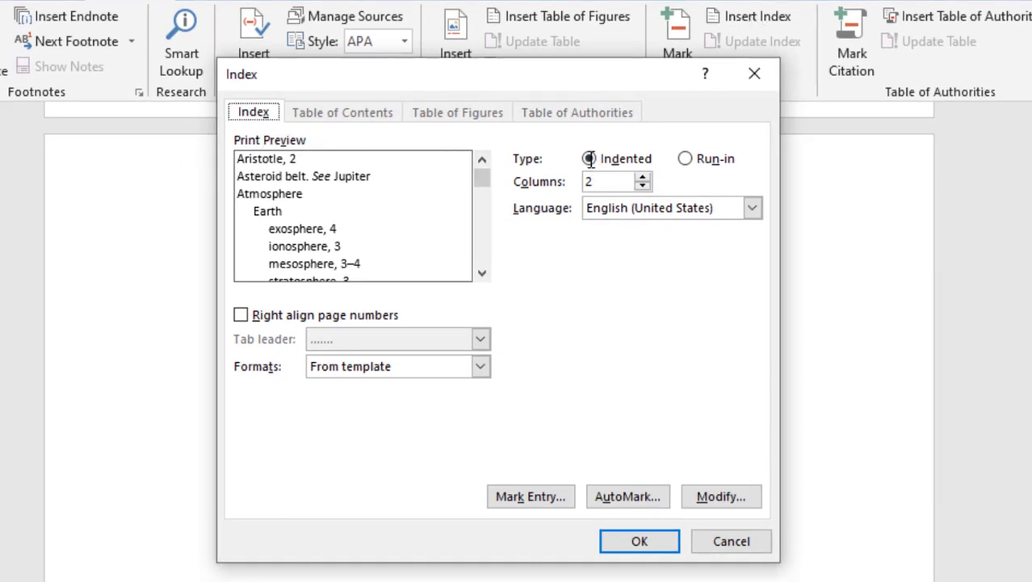
{"action": "left_click", "coordinate": [243, 316]}
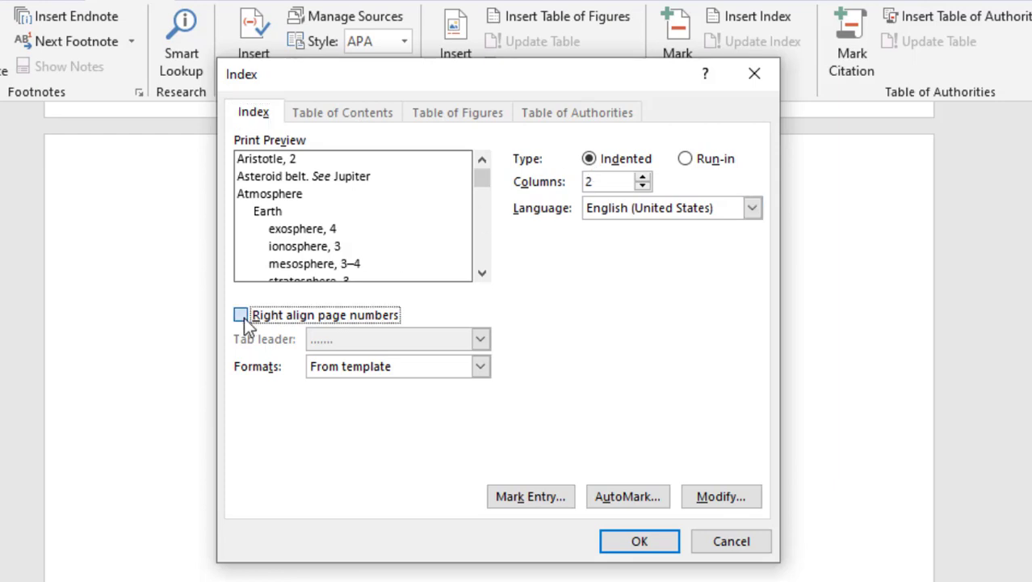
{"action": "left_click", "coordinate": [479, 340]}
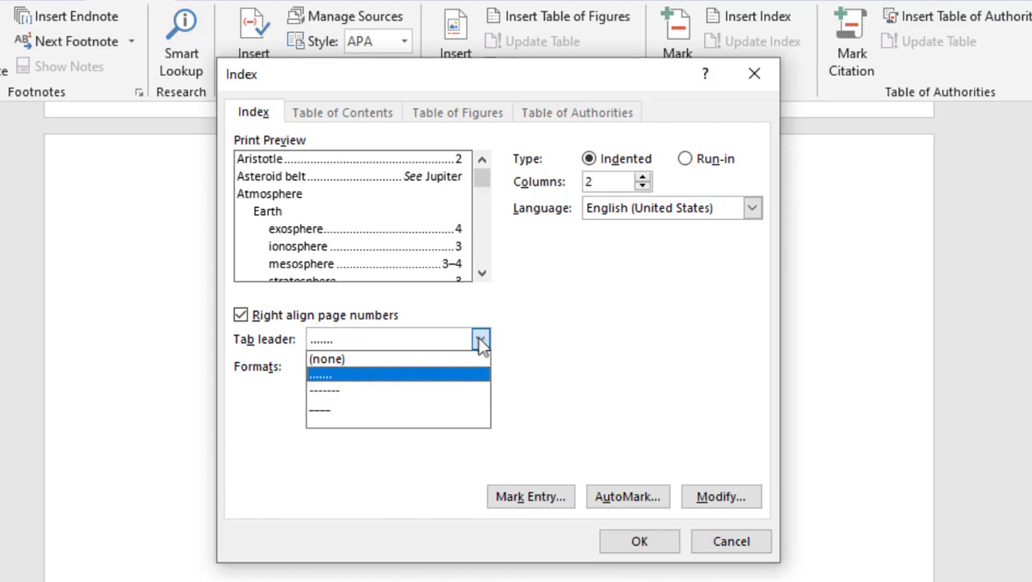
{"action": "left_click", "coordinate": [356, 391]}
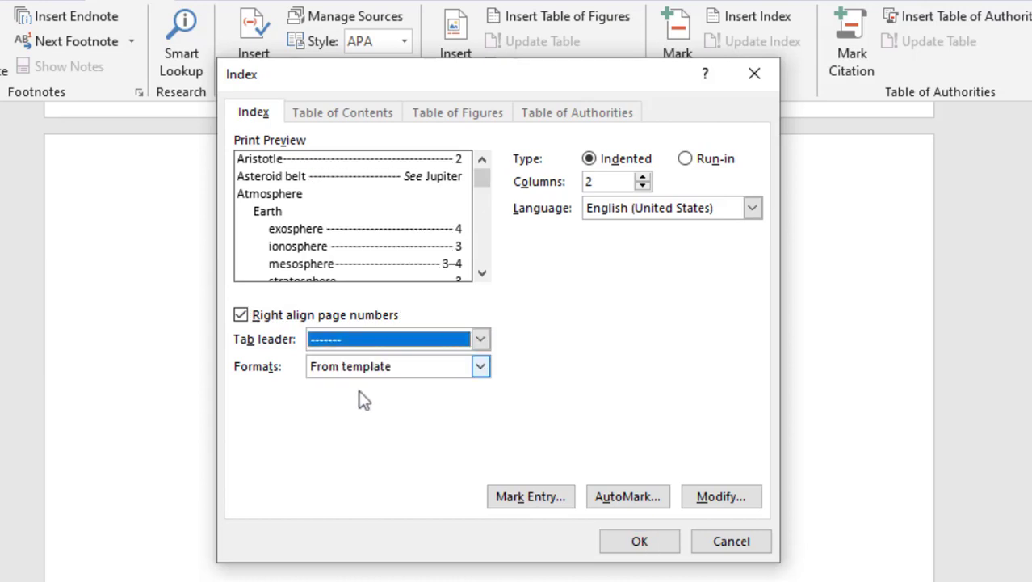
{"action": "left_click", "coordinate": [480, 367]}
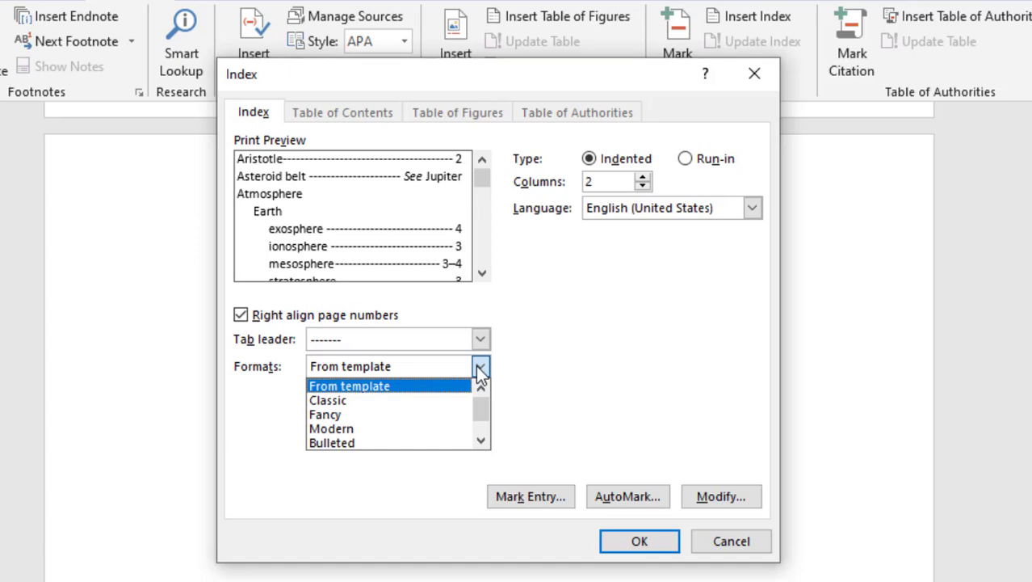
{"action": "left_click", "coordinate": [341, 402]}
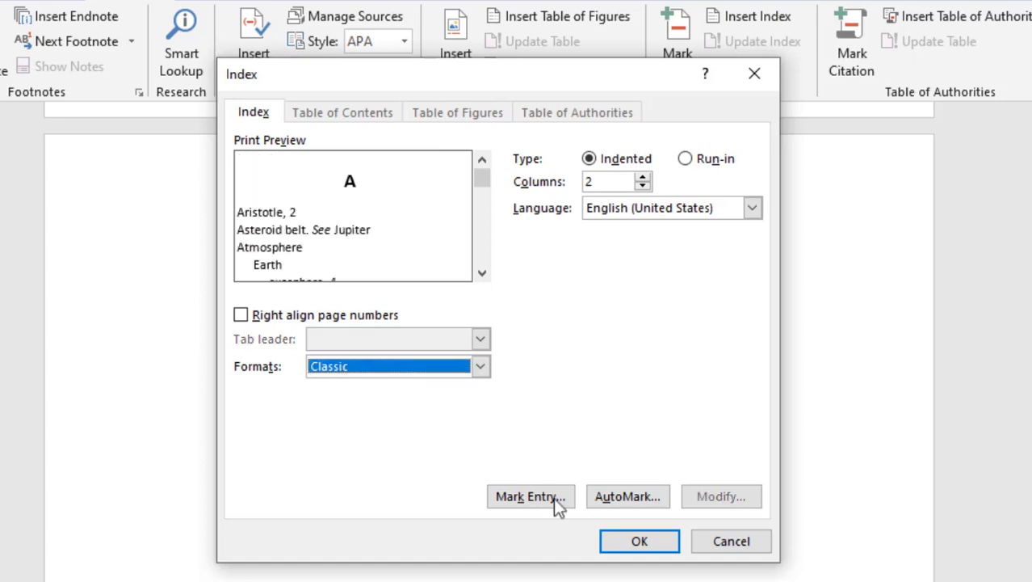
{"action": "left_click", "coordinate": [641, 542]}
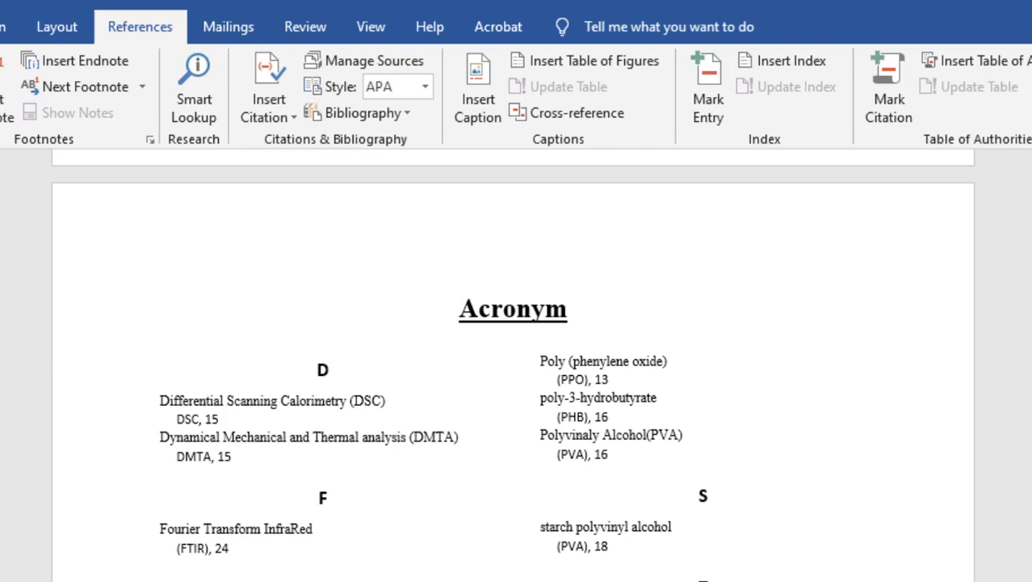
Undo the Classic-style index insertion.
{"action": "key", "text": "ctrl+z"}
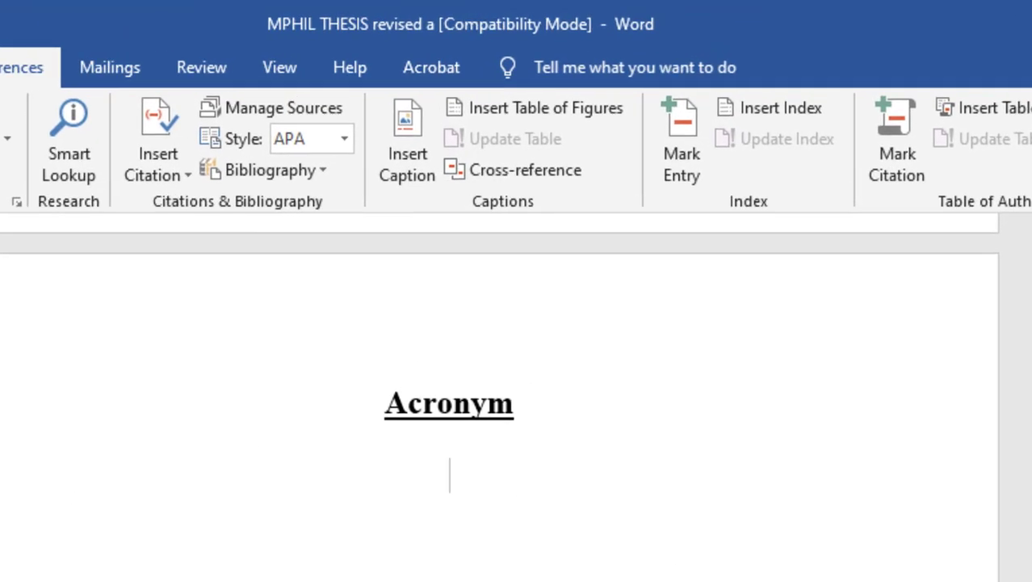
Insert a two-column index using the From template format.
{"action": "left_click", "coordinate": [755, 104]}
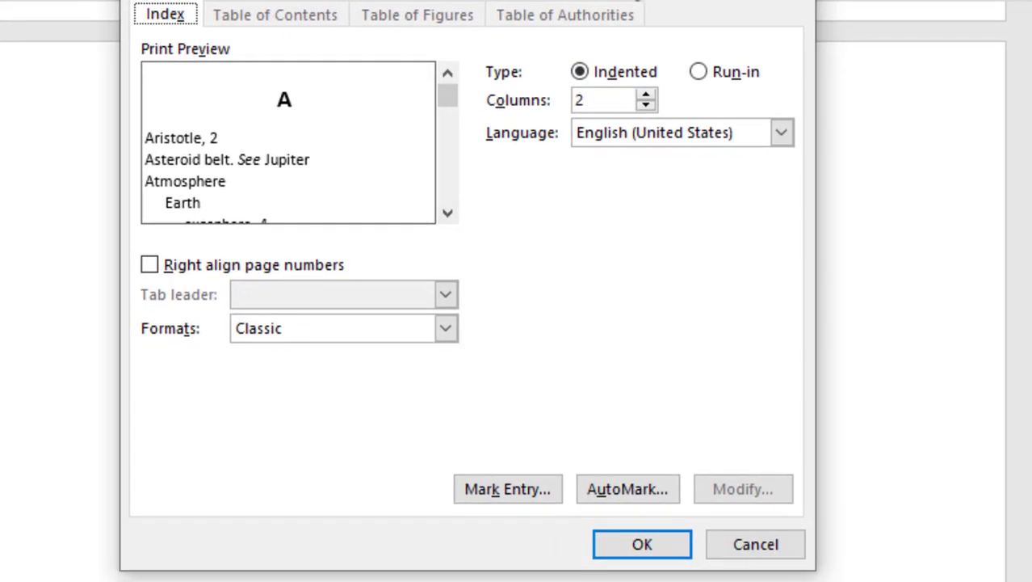
{"action": "left_click", "coordinate": [151, 266]}
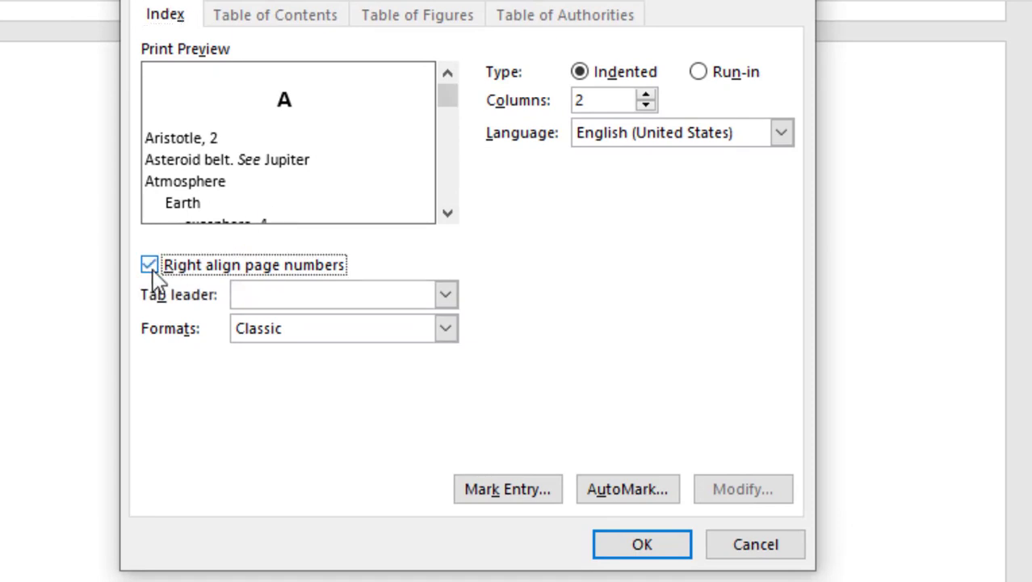
{"action": "left_click", "coordinate": [449, 328]}
{"action": "left_click", "coordinate": [341, 352]}
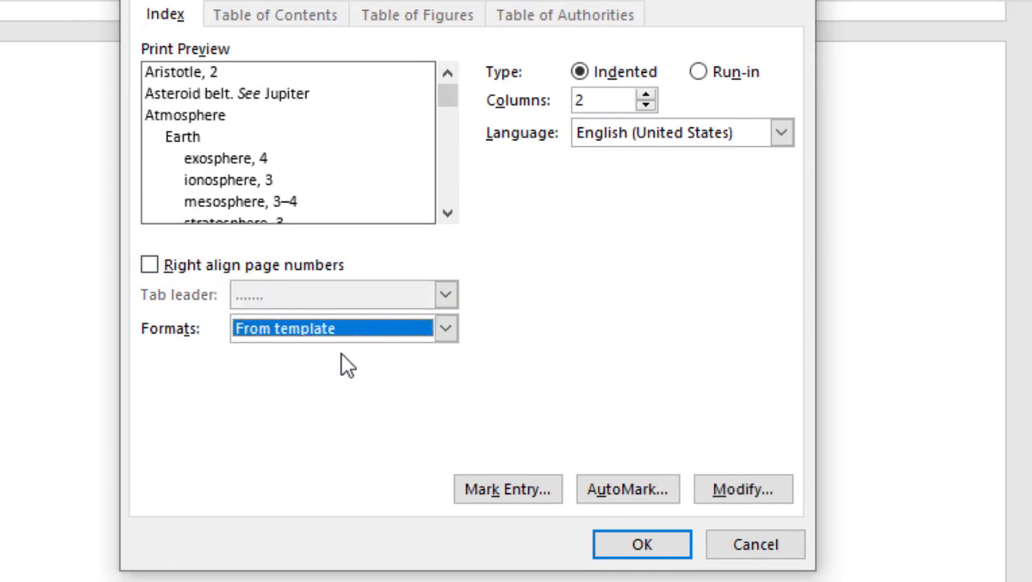
{"action": "left_click", "coordinate": [642, 545]}
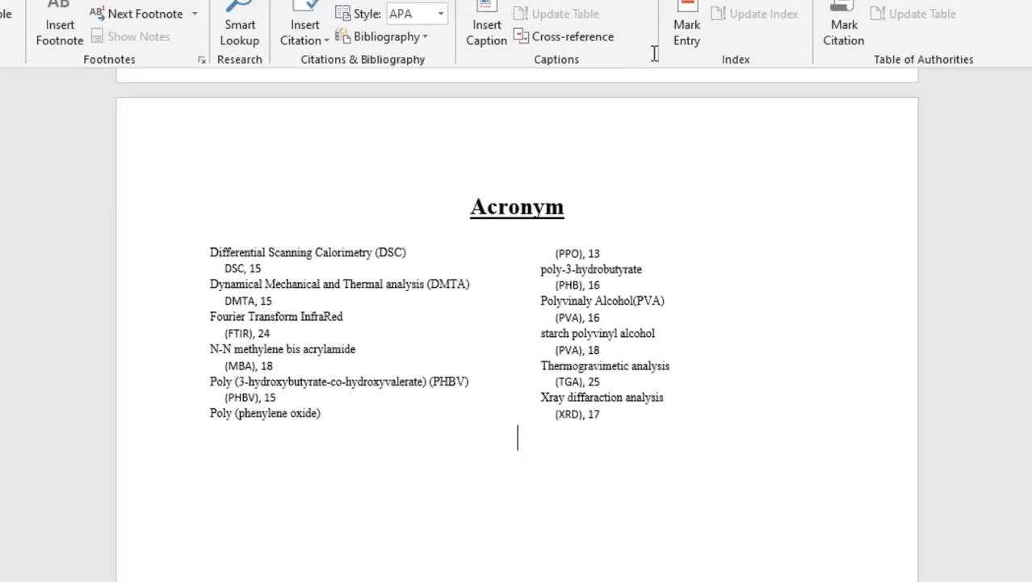
Undo the plain index and reinsert it with right-aligned page numbers and dotted leaders.
{"action": "key", "text": "ctrl+z"}
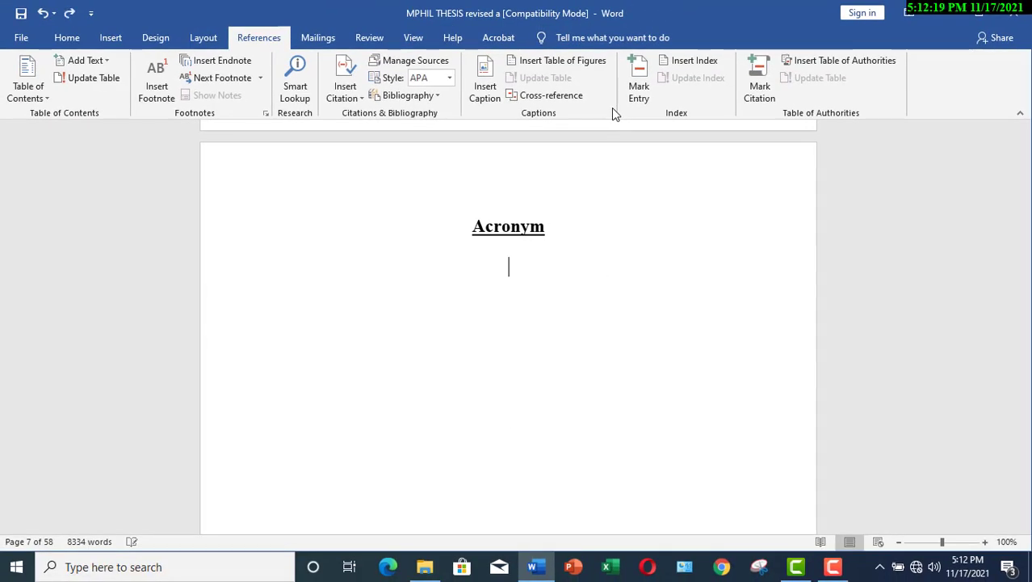
{"action": "left_click", "coordinate": [657, 101]}
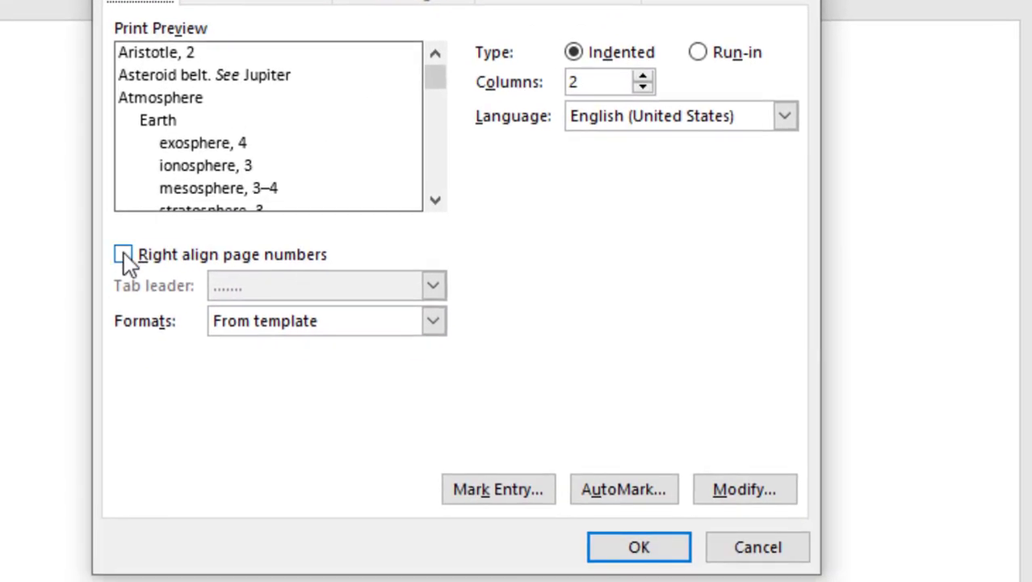
{"action": "left_click", "coordinate": [73, 361]}
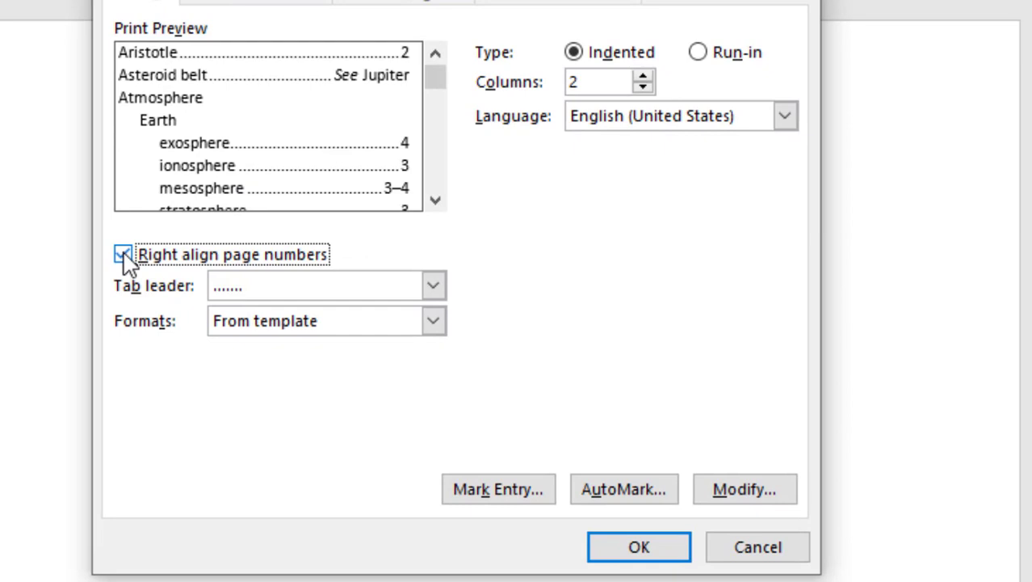
{"action": "left_click", "coordinate": [646, 548]}
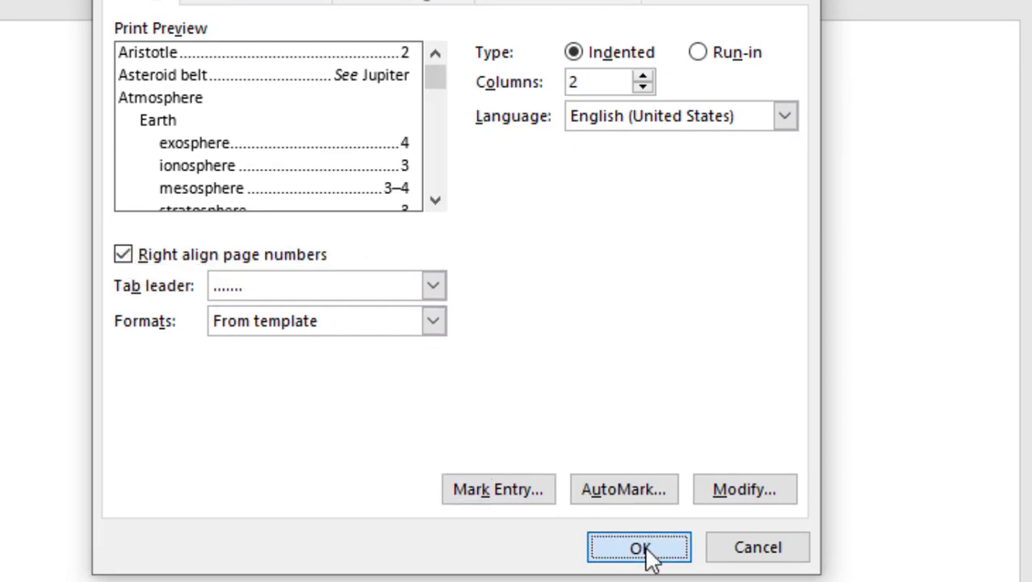